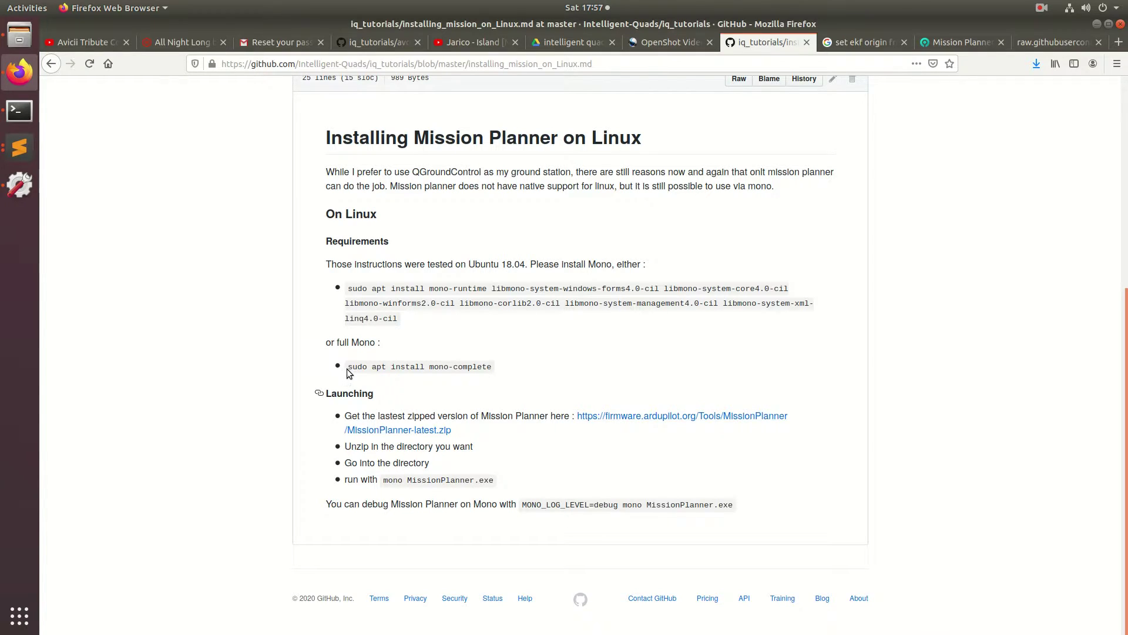
Step: Install mono-complete with 'sudo apt install mono-complete', entering the password and confirming Y
left_click_drag(347, 366, 493, 367)
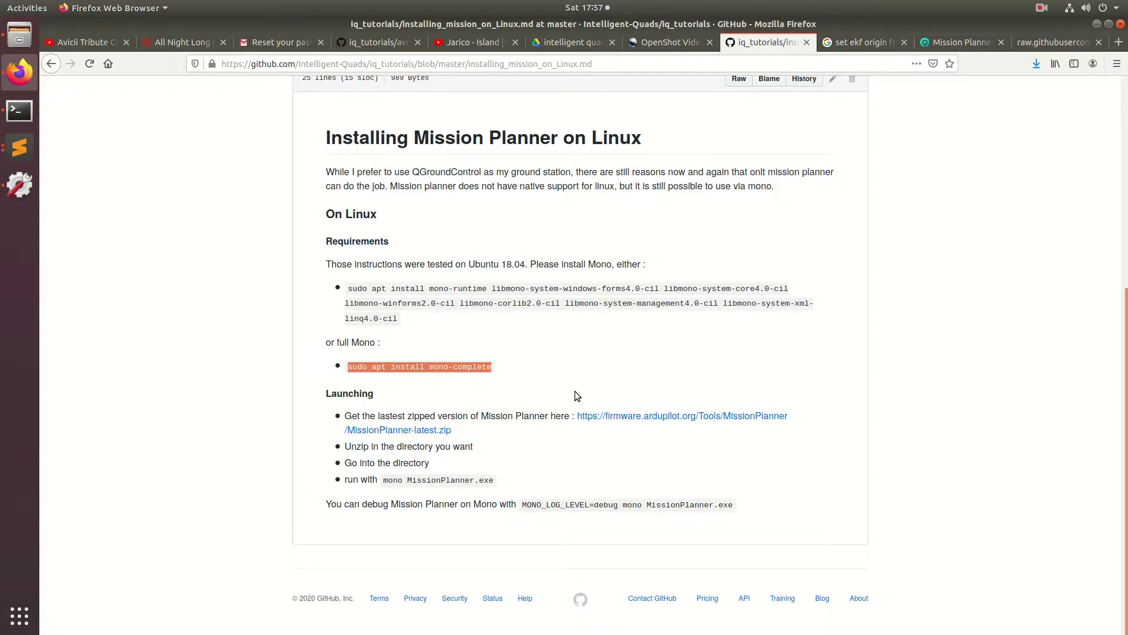
key("alt+Tab")
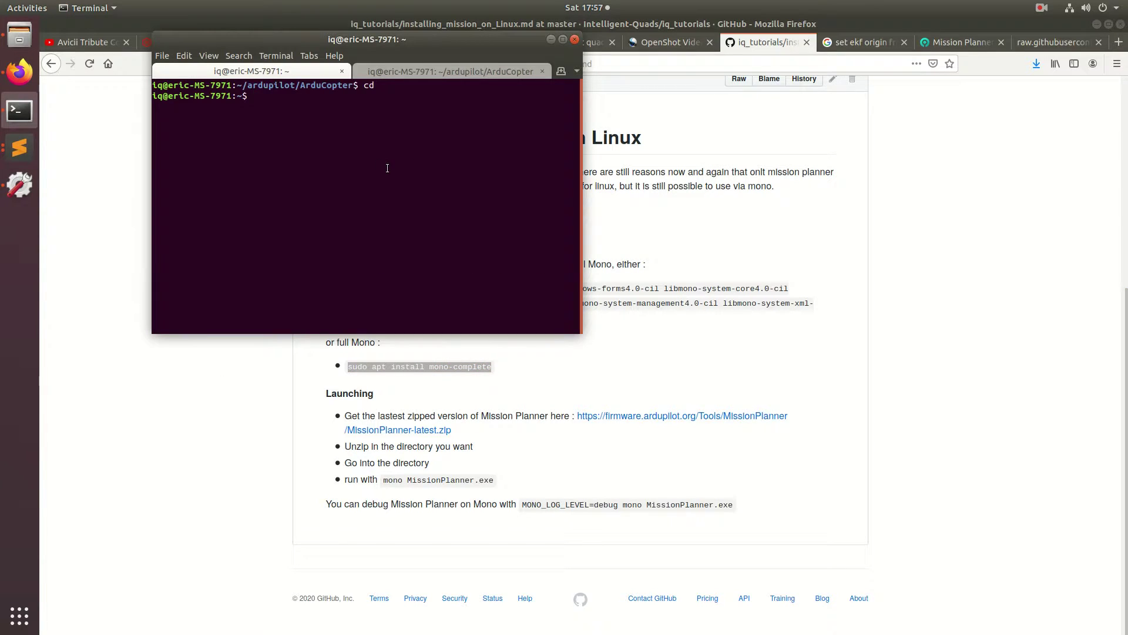
type("sudo apt install mono-complete")
key("Return")
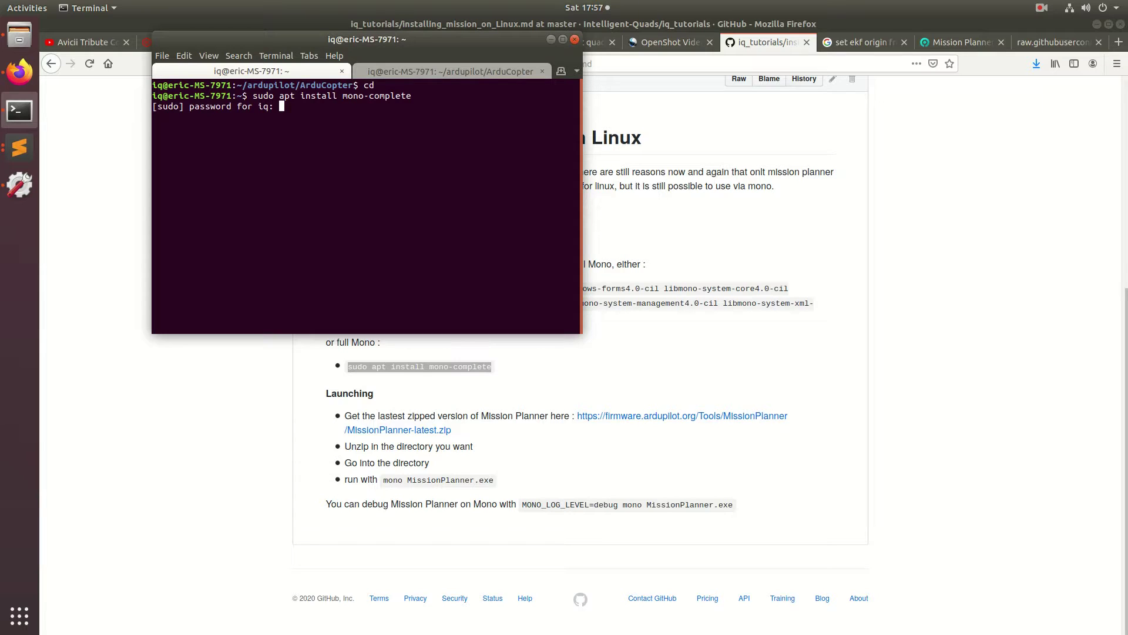
key("Return")
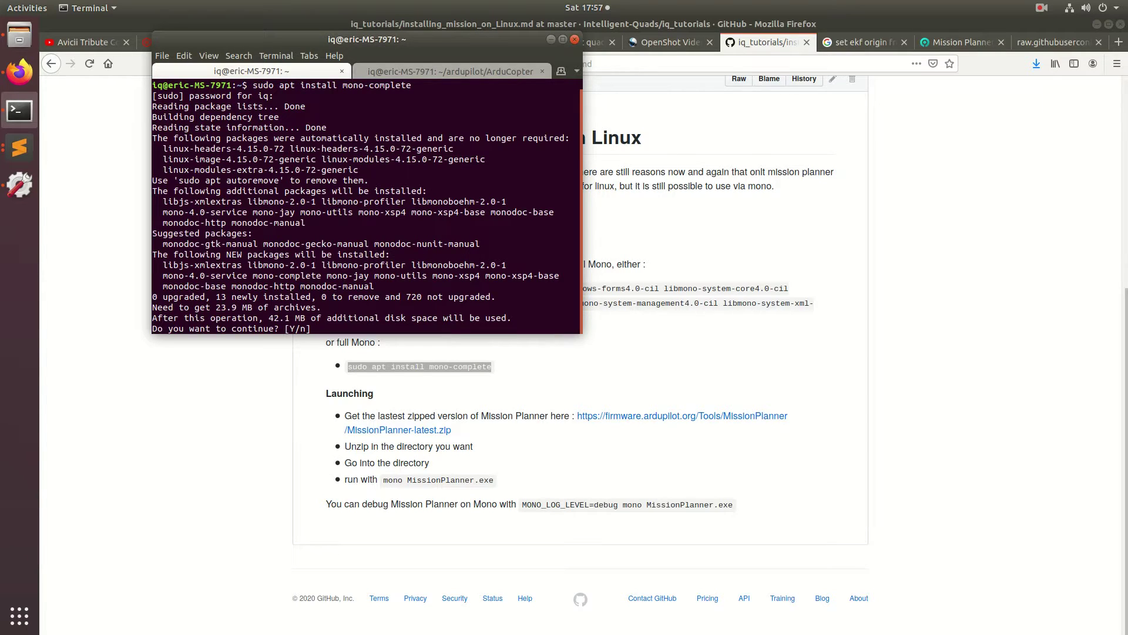
key("Return")
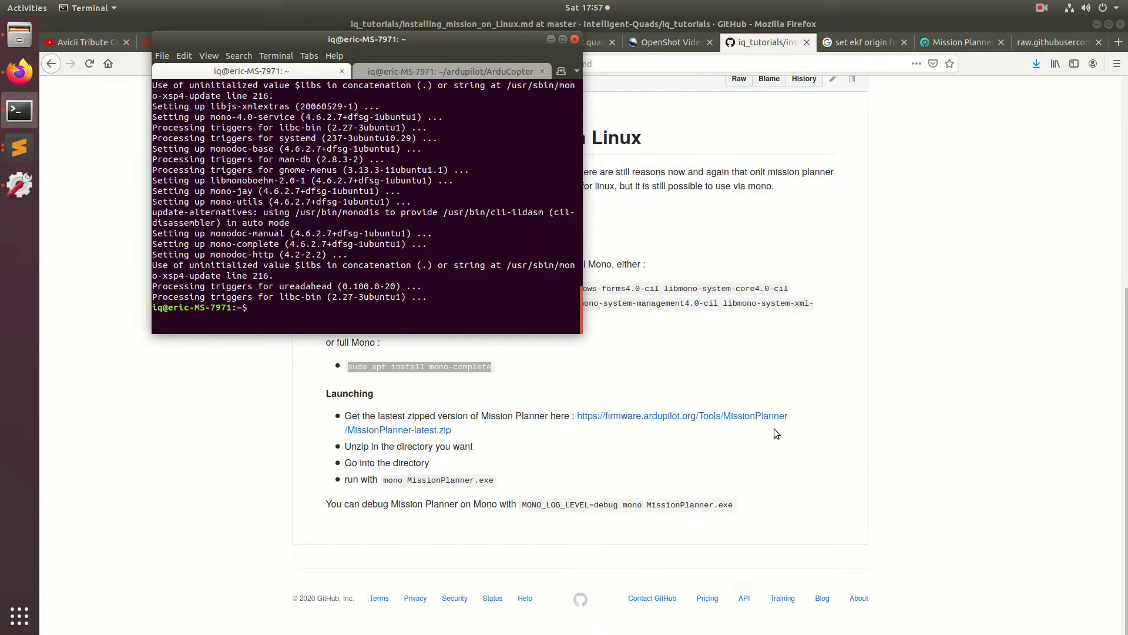
Step: Save MissionPlanner-latest.zip and extract it into a MissionPlanner-latest(1) folder in Downloads
left_click(594, 424)
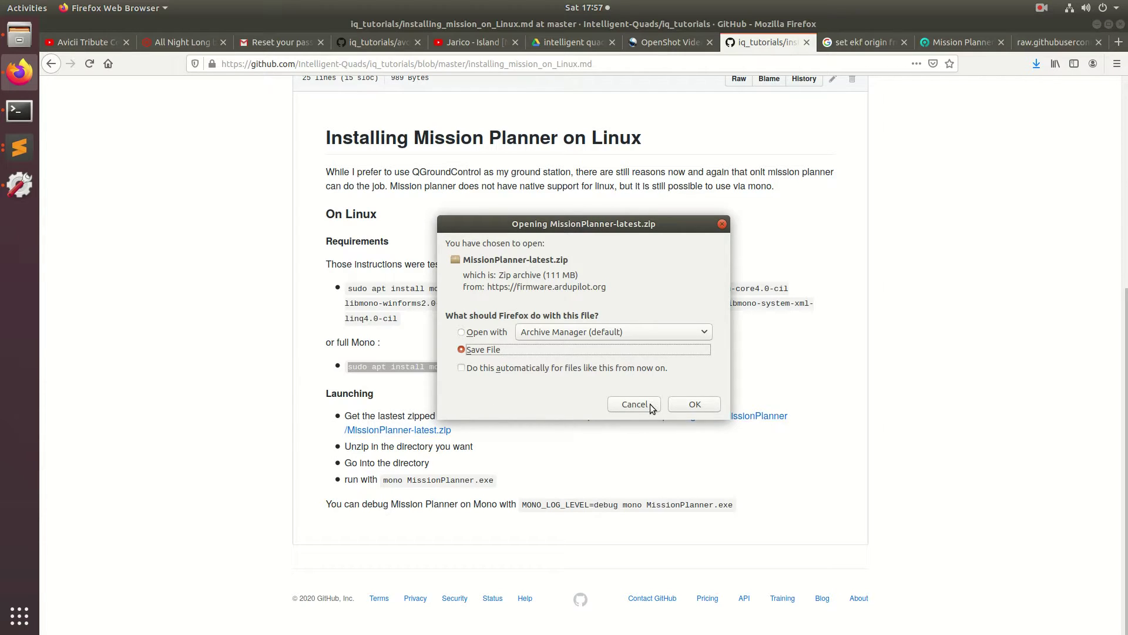
left_click(692, 411)
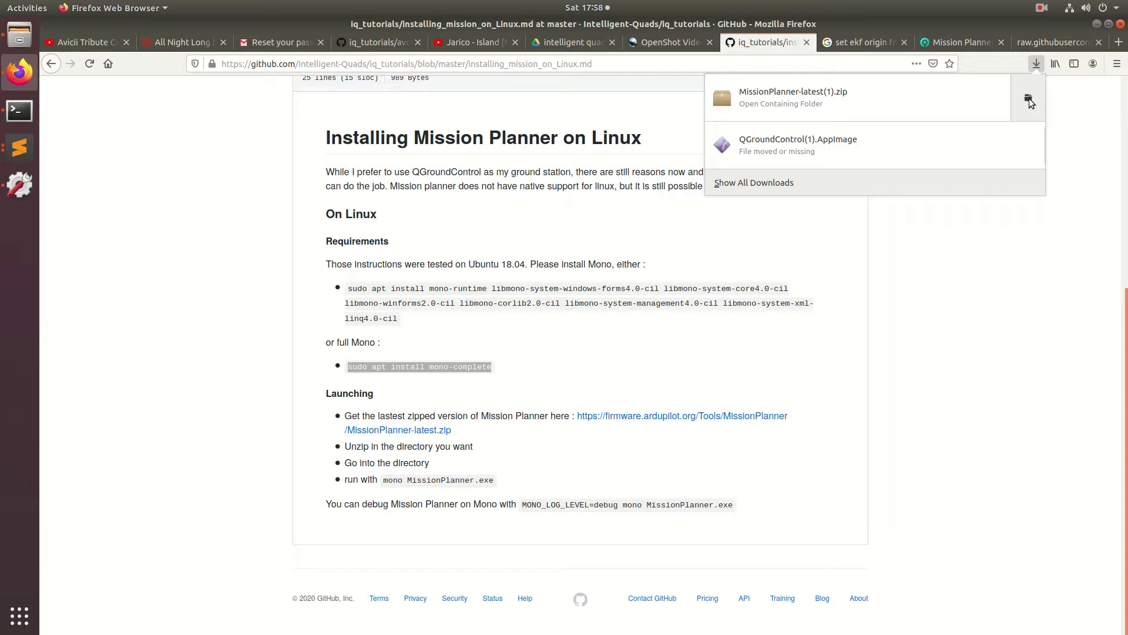
left_click(1028, 97)
left_click(20, 36)
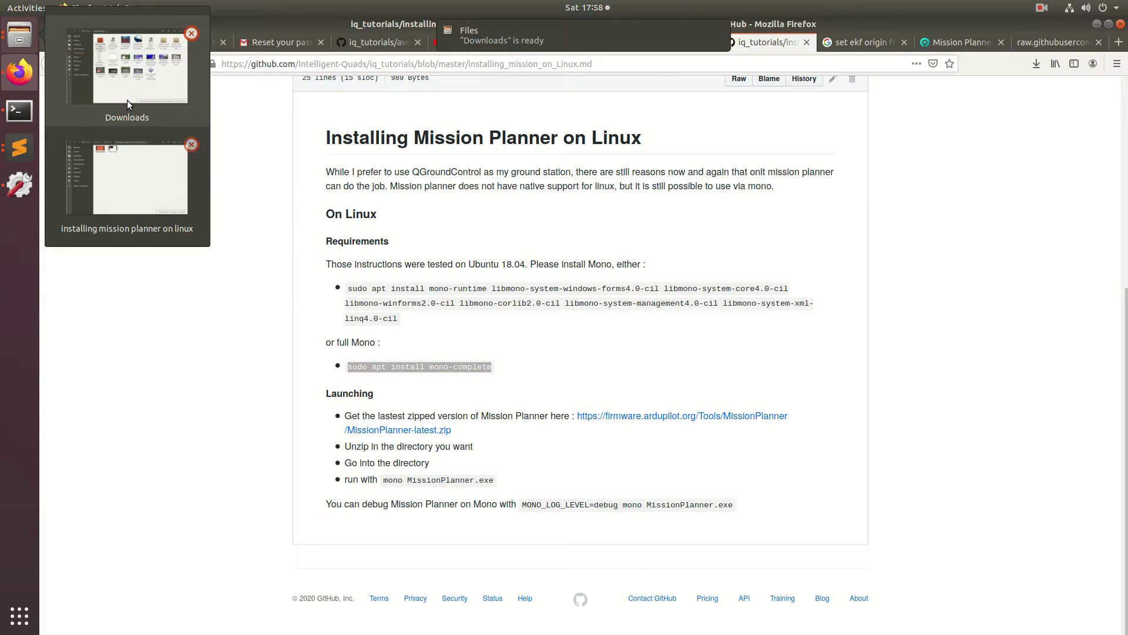
left_click(118, 70)
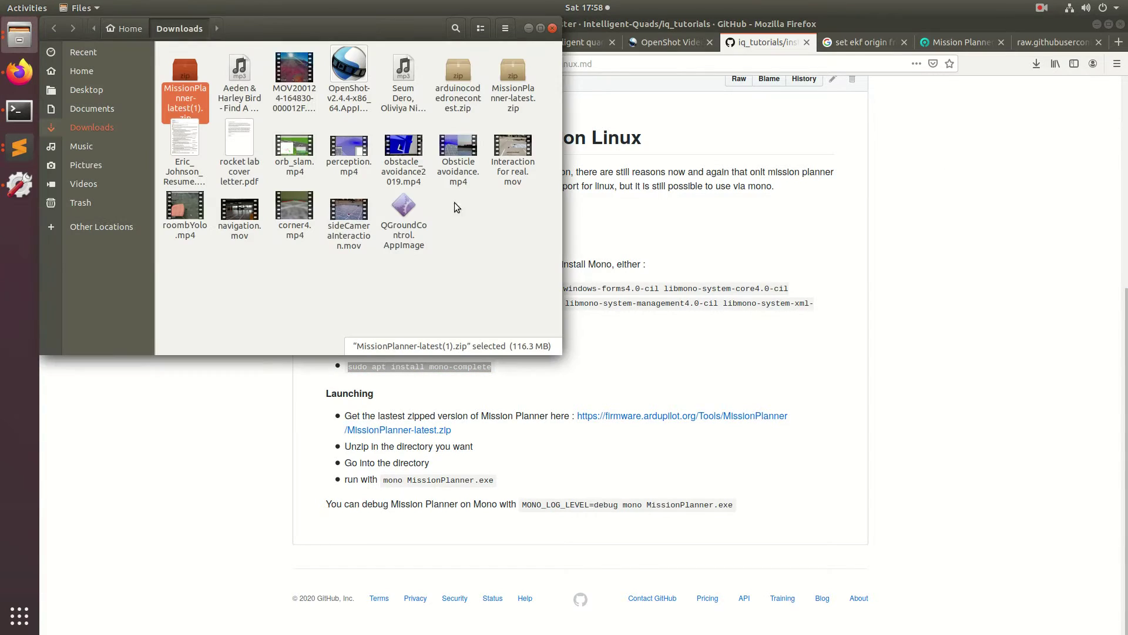
right_click(182, 88)
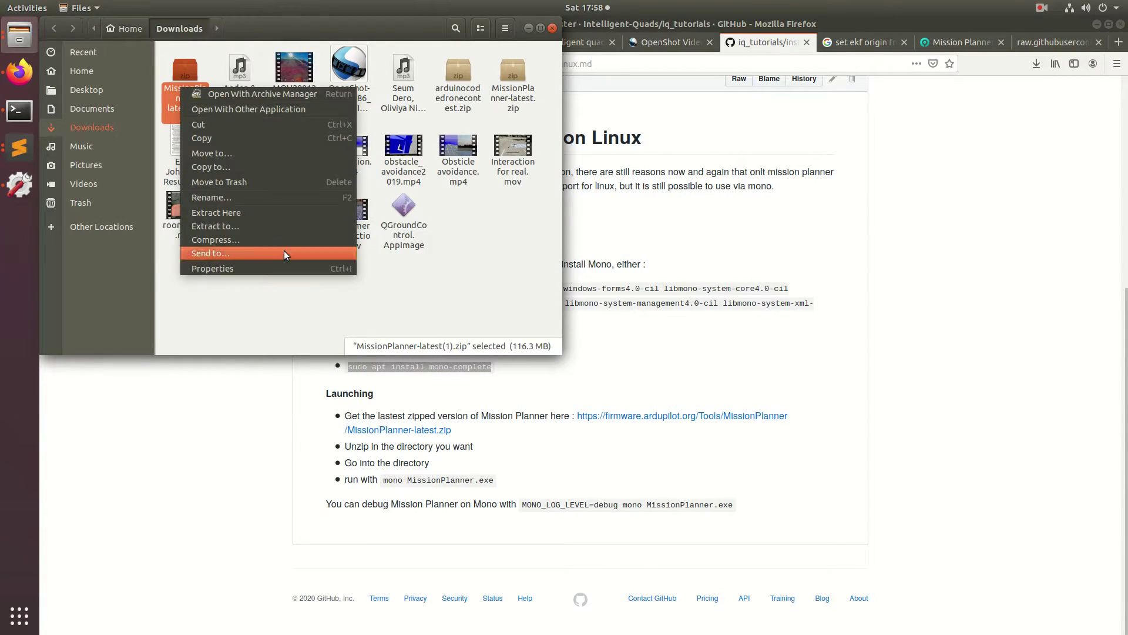
left_click(275, 213)
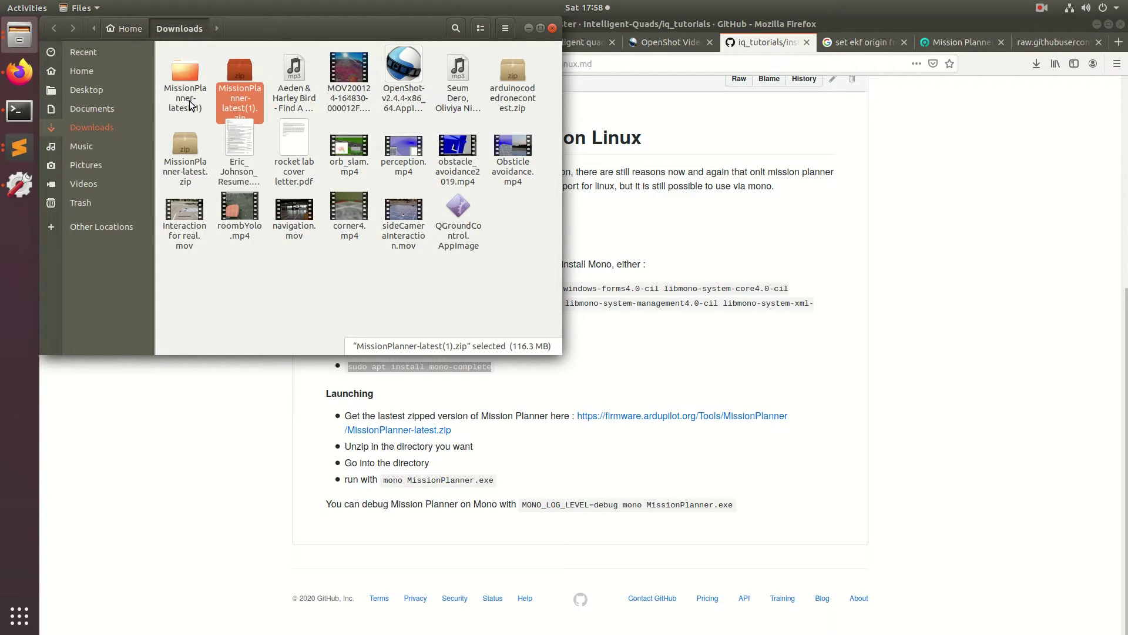
Step: Change directory into Downloads/MissionPlanner-latest(1) in Terminal
key("alt+Tab")
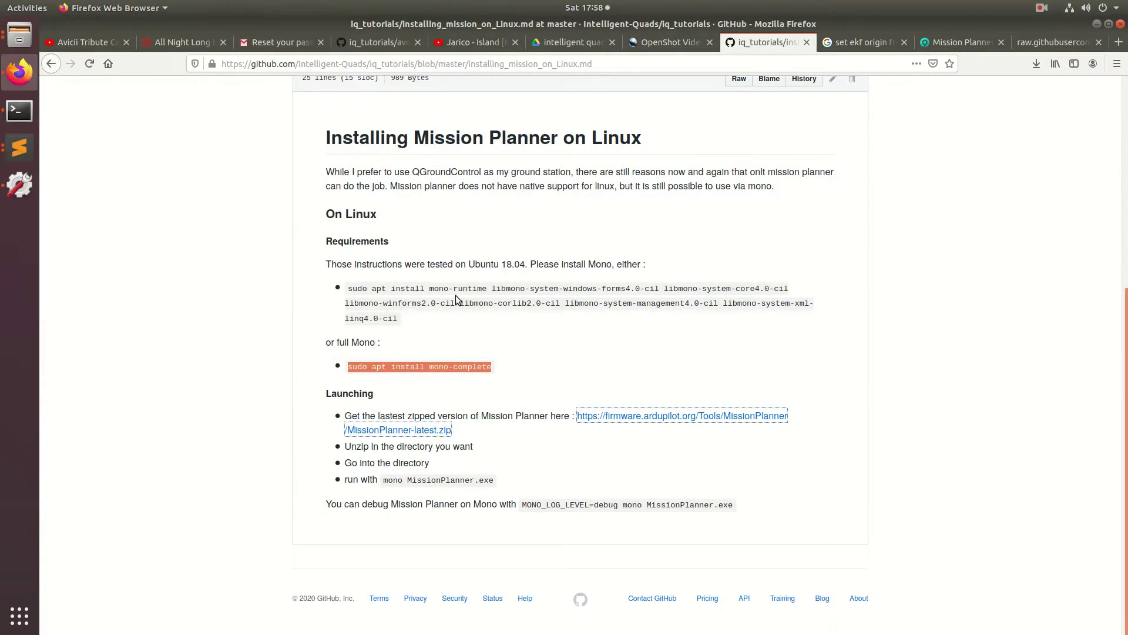
key("alt+Tab")
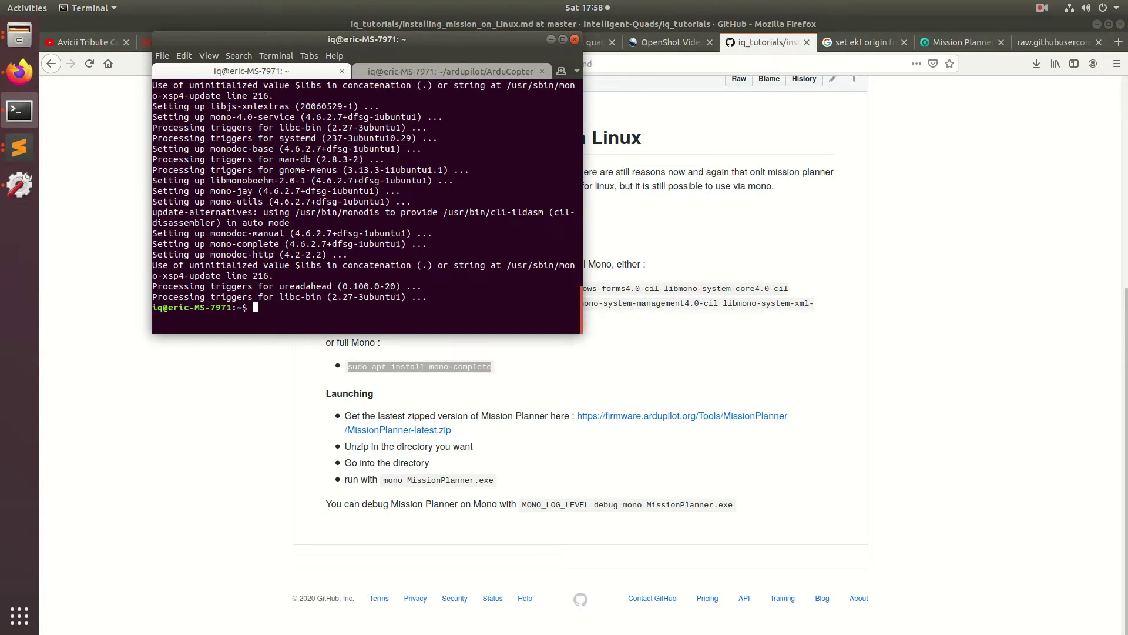
type("cd Dow")
key("Tab")
type("M")
type("issi")
key("Tab")
key("Return")
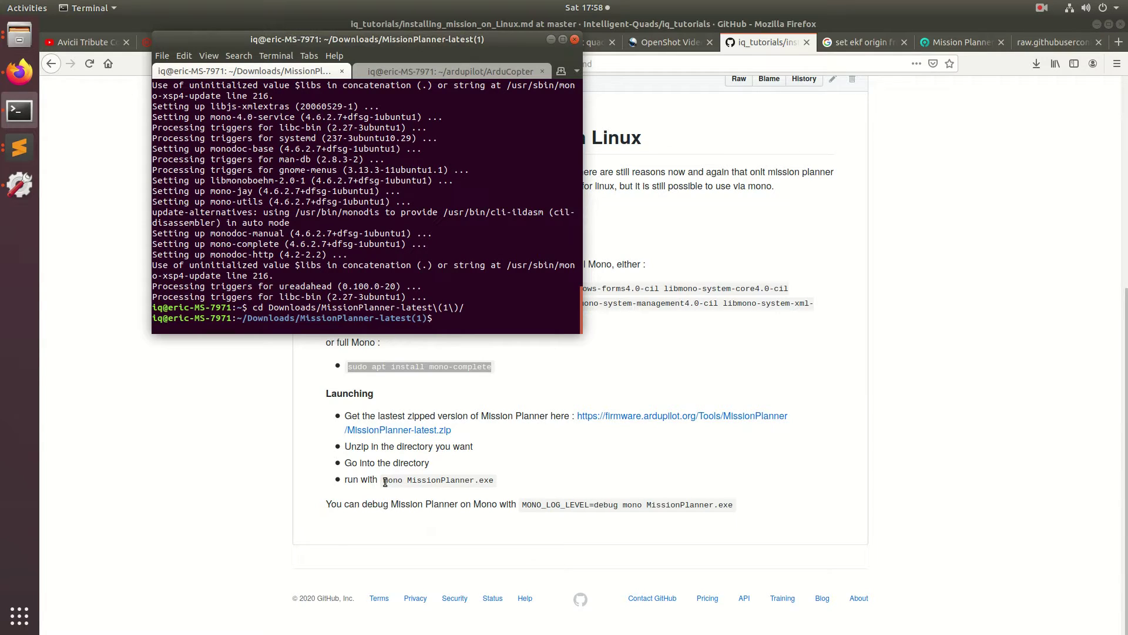
Step: Launch Mission Planner with 'mono MissionPlanner.exe'
left_click_drag(385, 482, 492, 480)
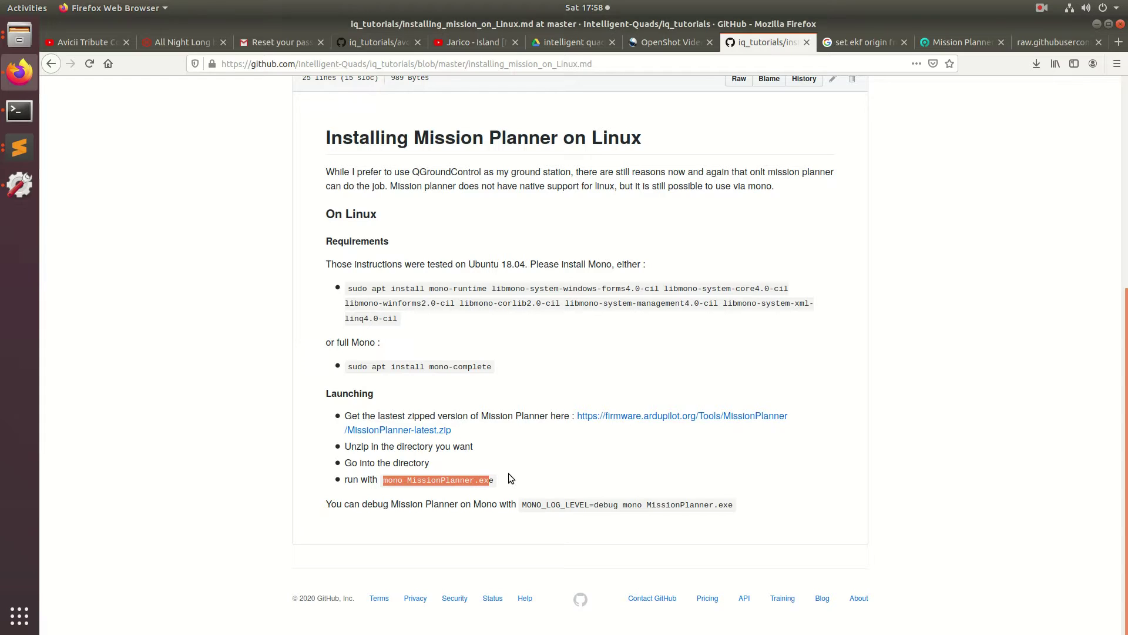
key("alt+Tab")
type("mono Mi")
key("Tab")
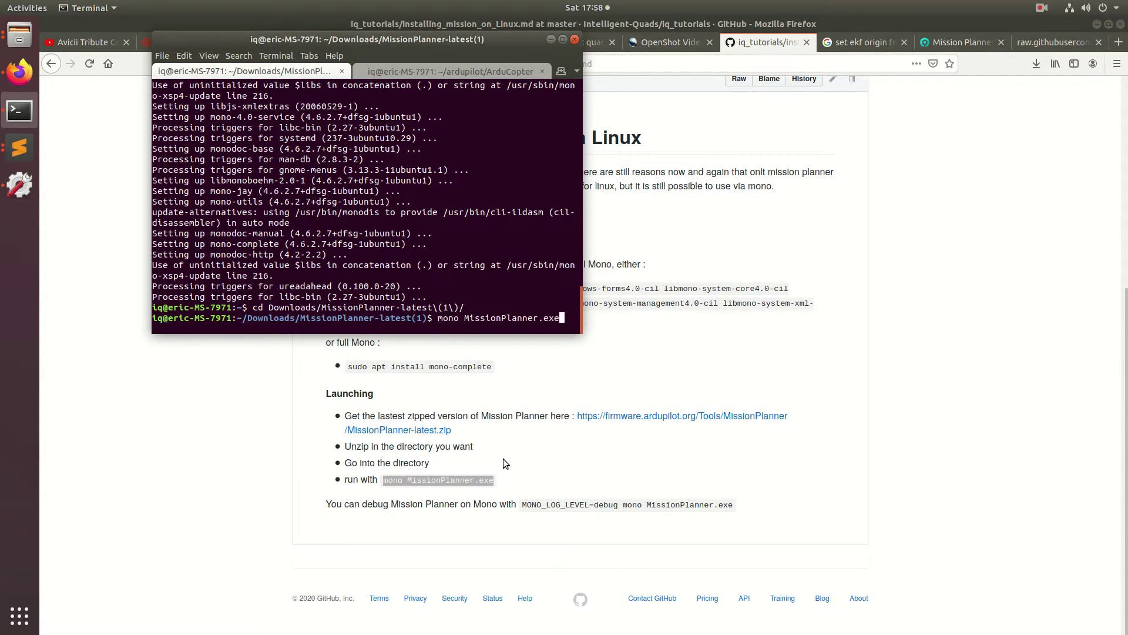
key("Return")
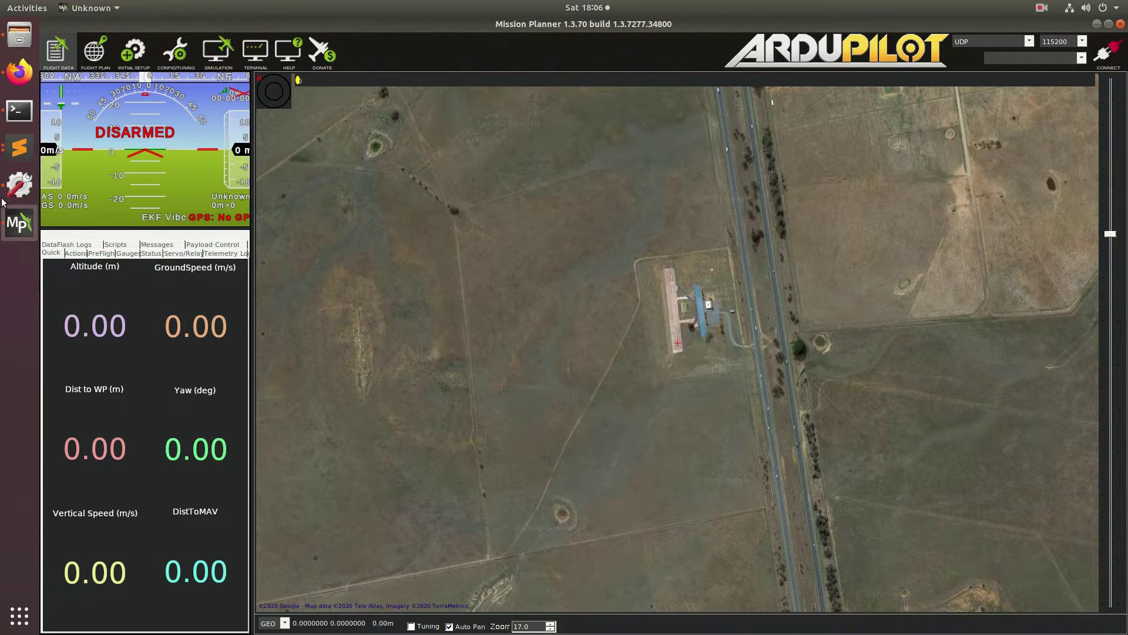
Step: Run sim_vehicle.py to start ArduCopter SITL, then bring Mission Planner forward
left_click(19, 110)
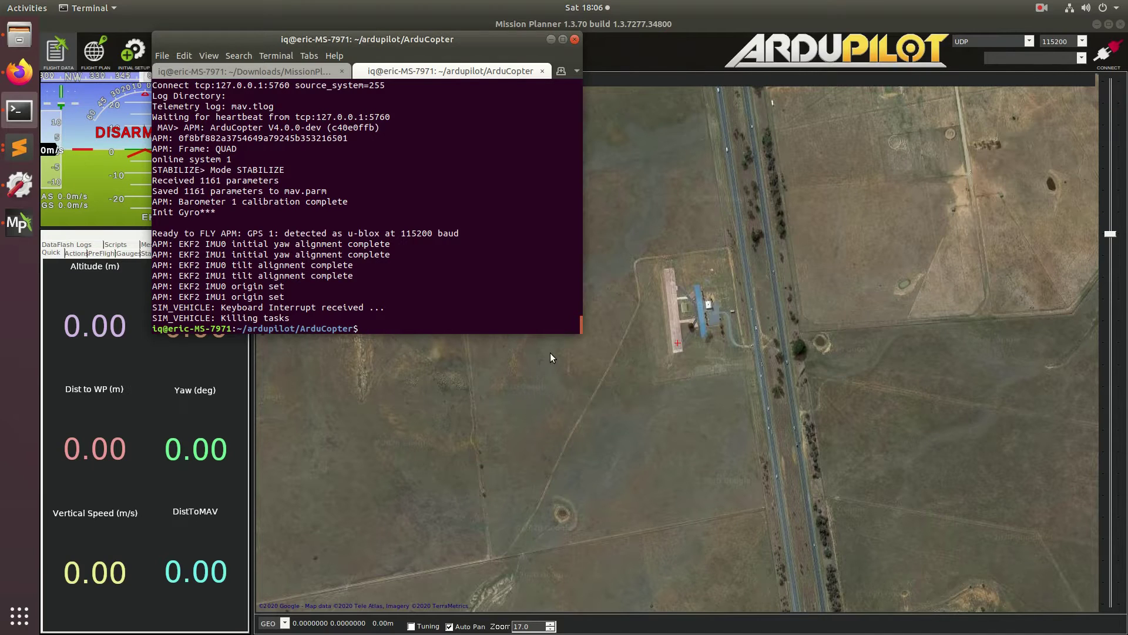
type("sim_vehicle.py")
key("Return")
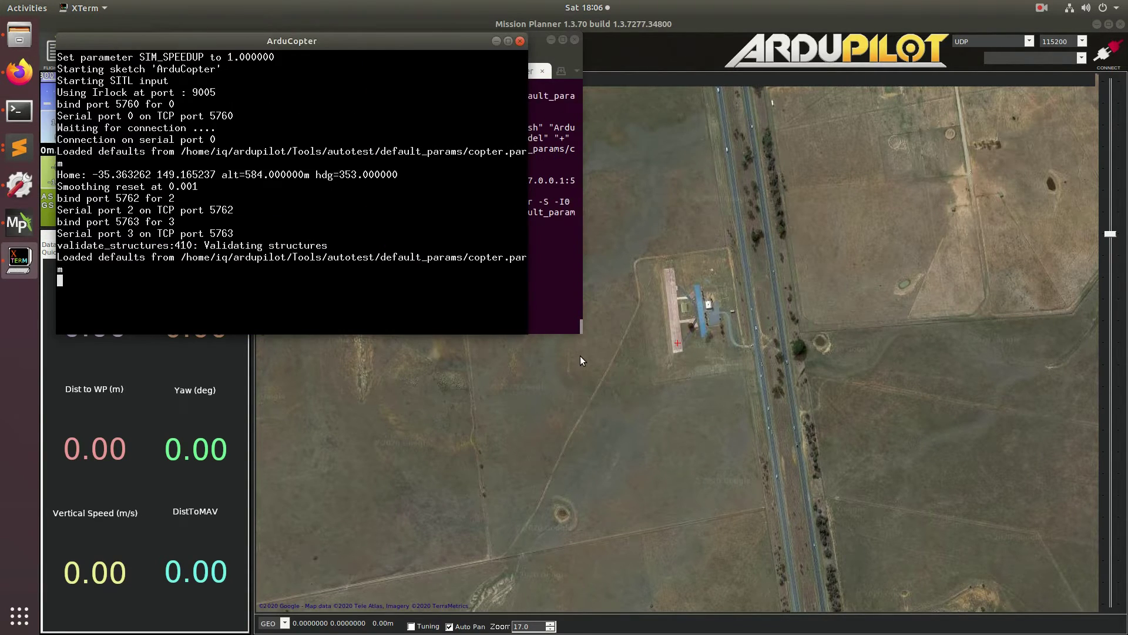
left_click(678, 22)
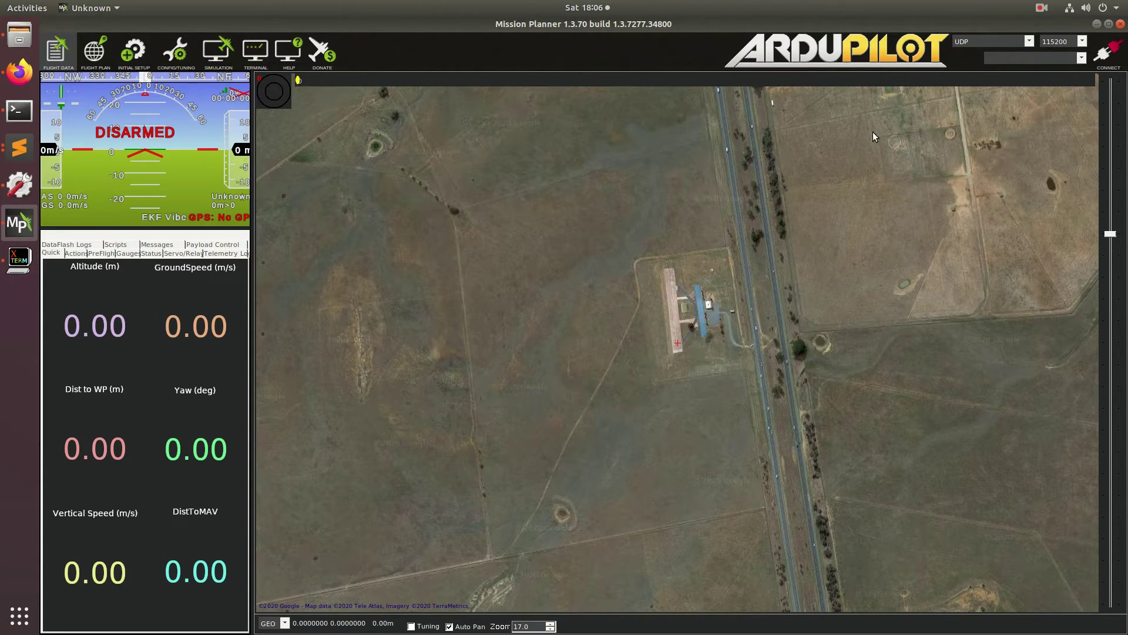
Step: Connect over UDP, accepting listen port 14550 for the simulated copter
left_click(1030, 41)
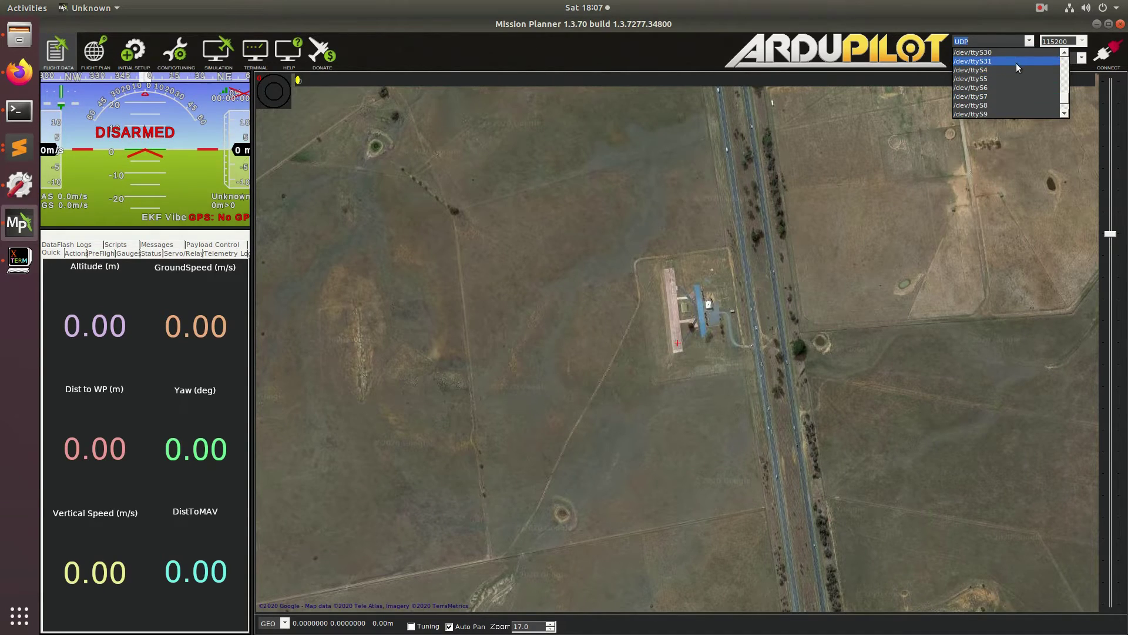
left_click(992, 107)
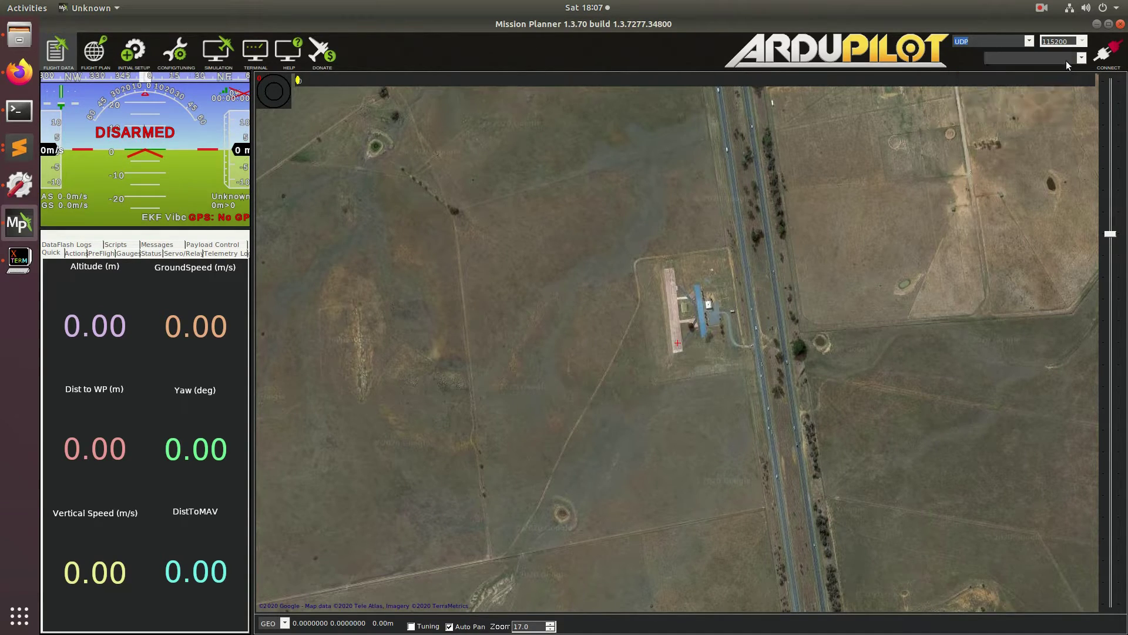
left_click(1105, 53)
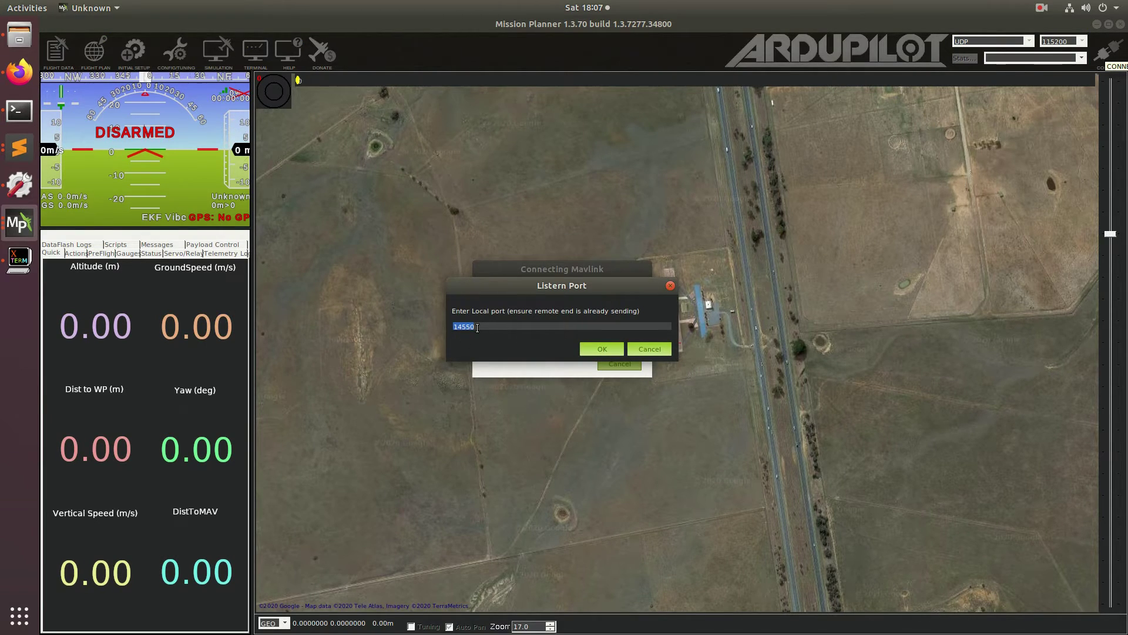
left_click(613, 347)
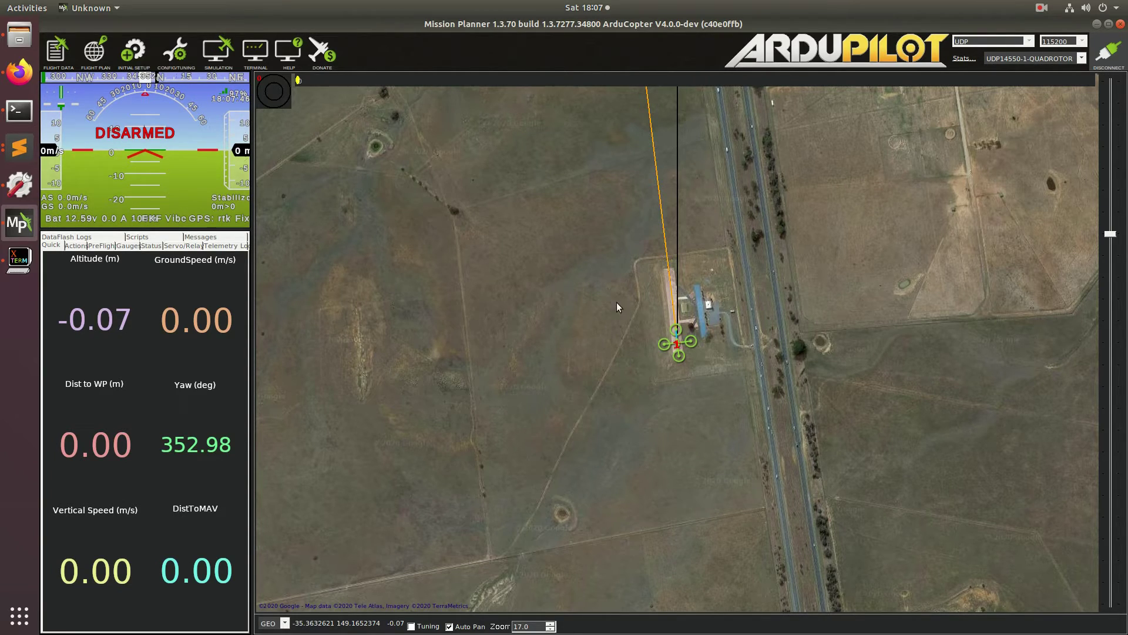
Step: Set the copter's mode to Guided from the Actions tab
left_click(77, 245)
left_click(84, 295)
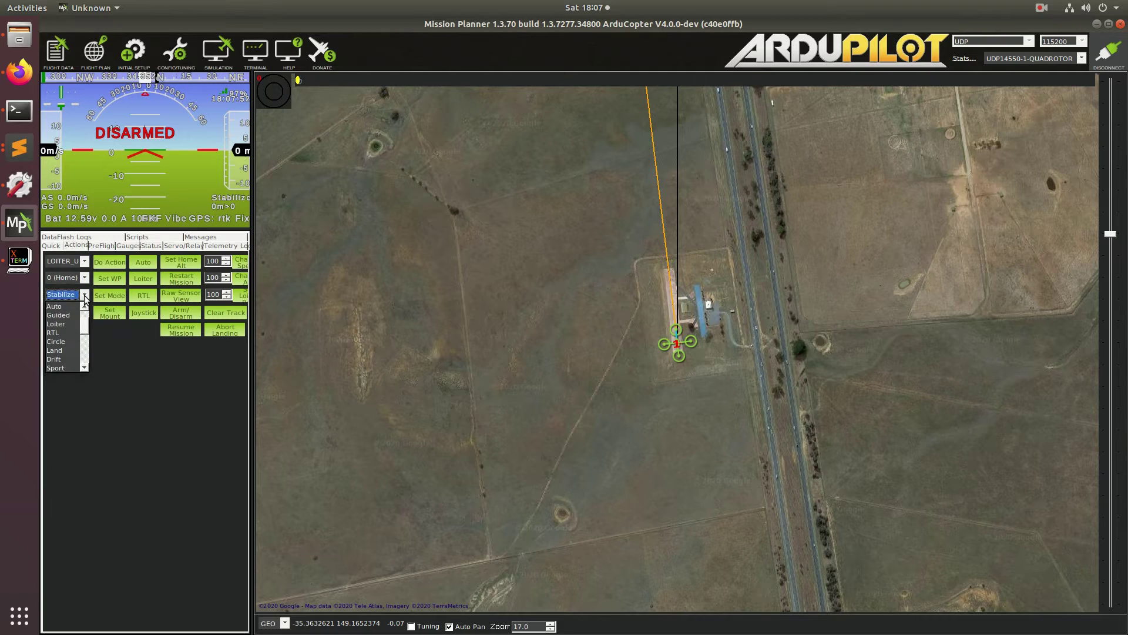
left_click(72, 314)
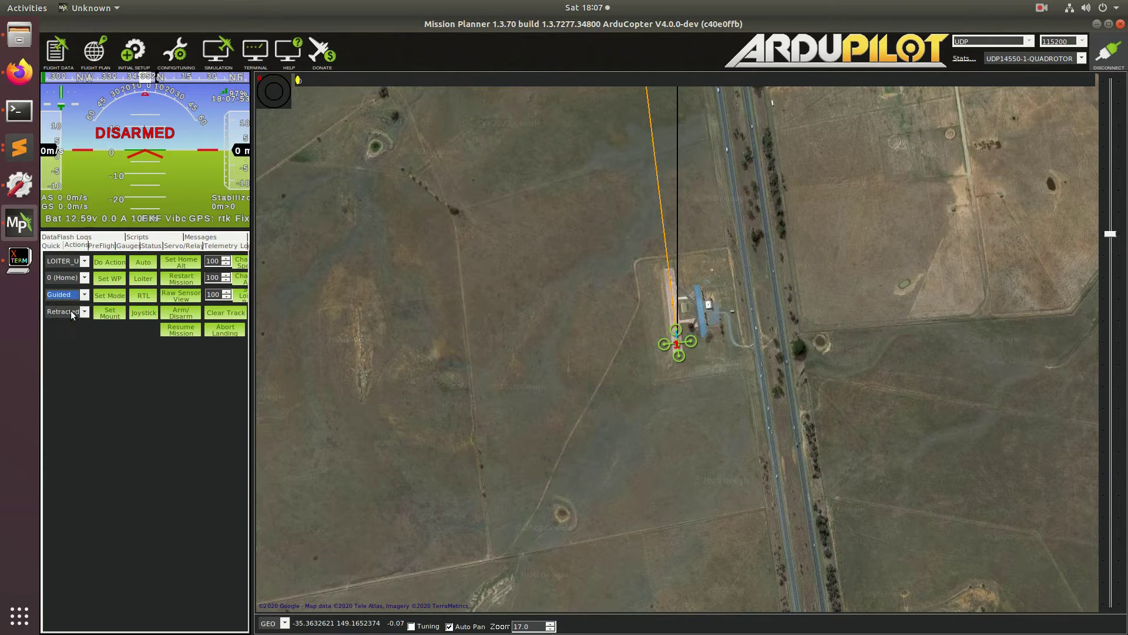
left_click(110, 296)
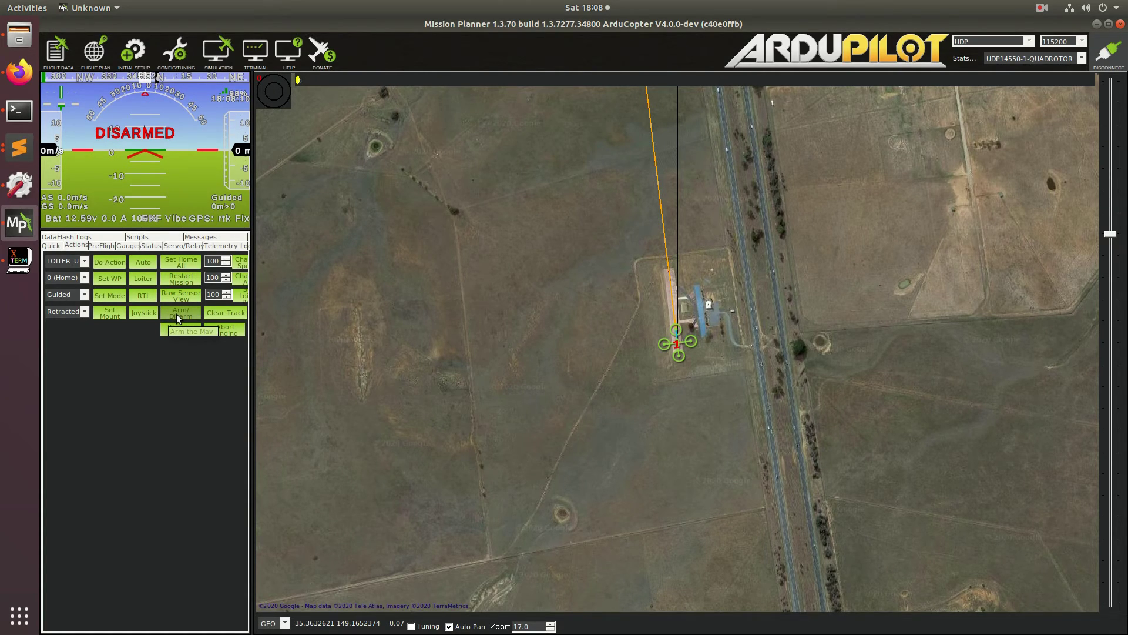
Step: Arm the copter and command a map TakeOff to altitude 15
left_click(182, 313)
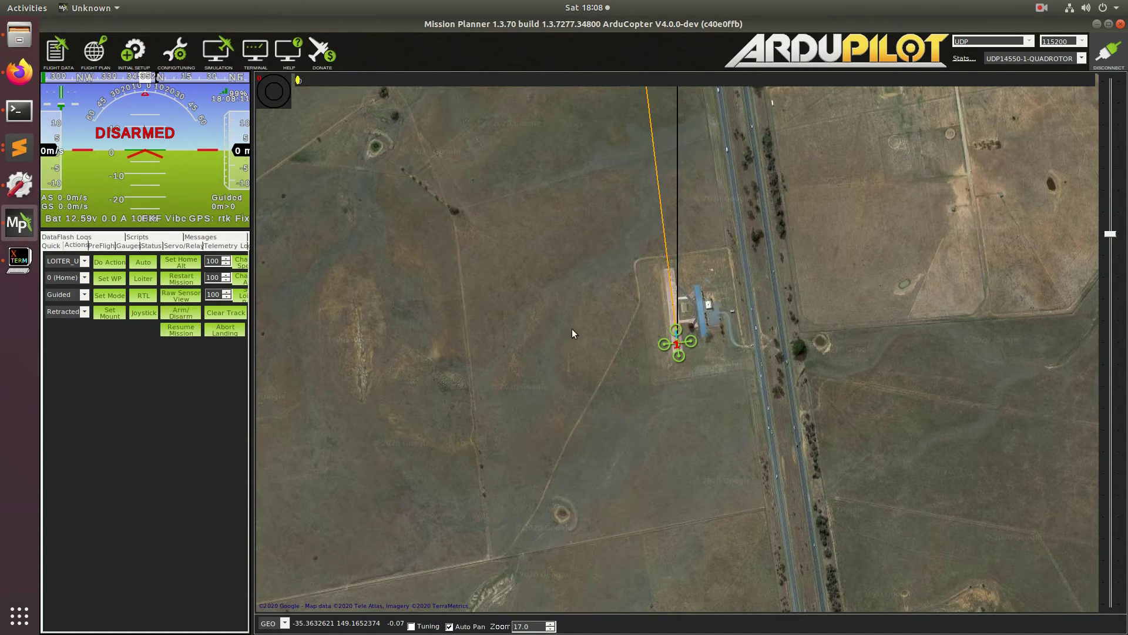
right_click(660, 349)
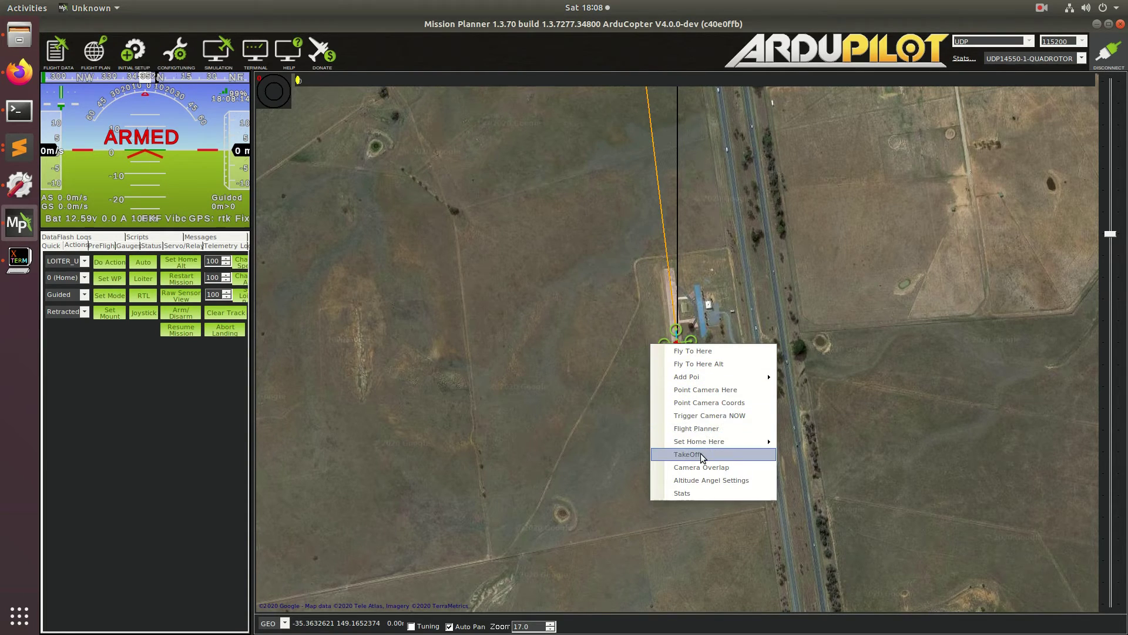
left_click(701, 455)
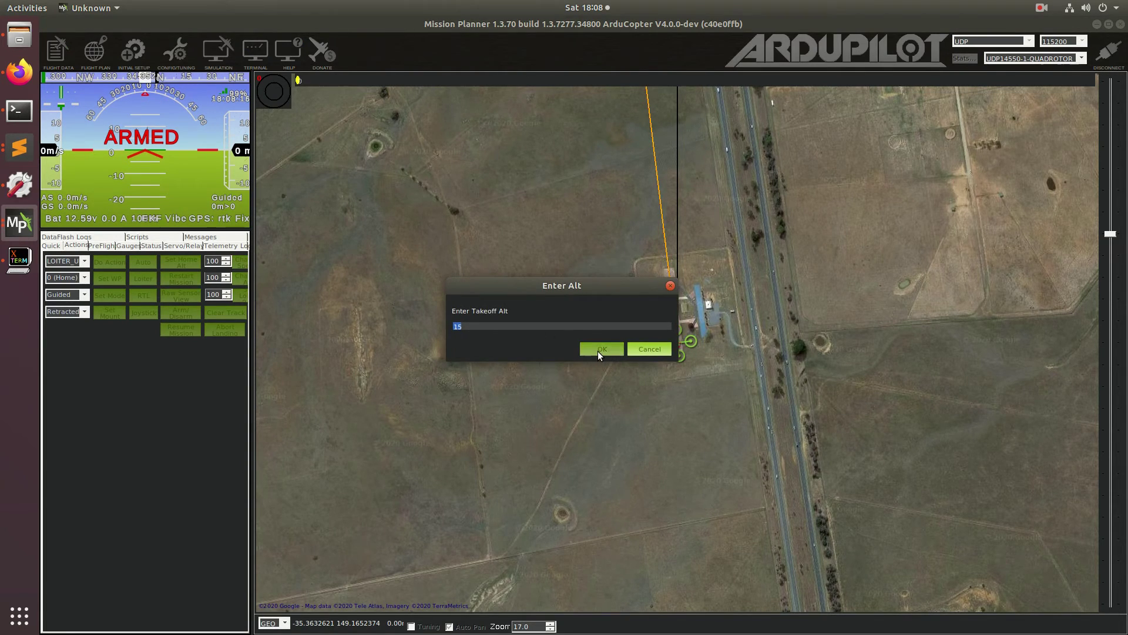
left_click(599, 350)
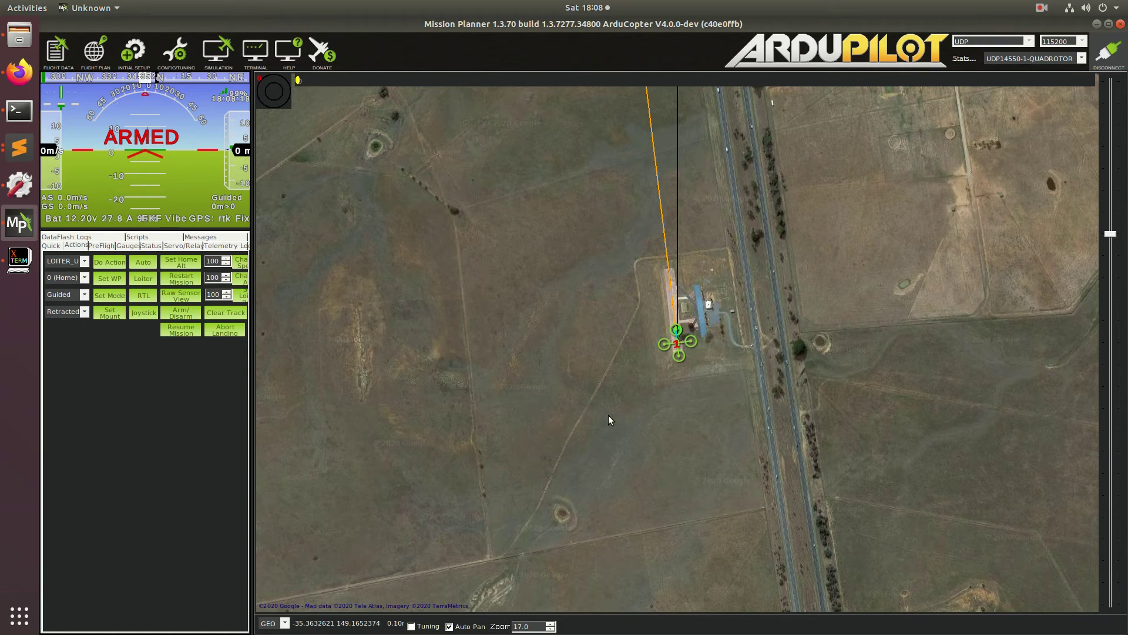